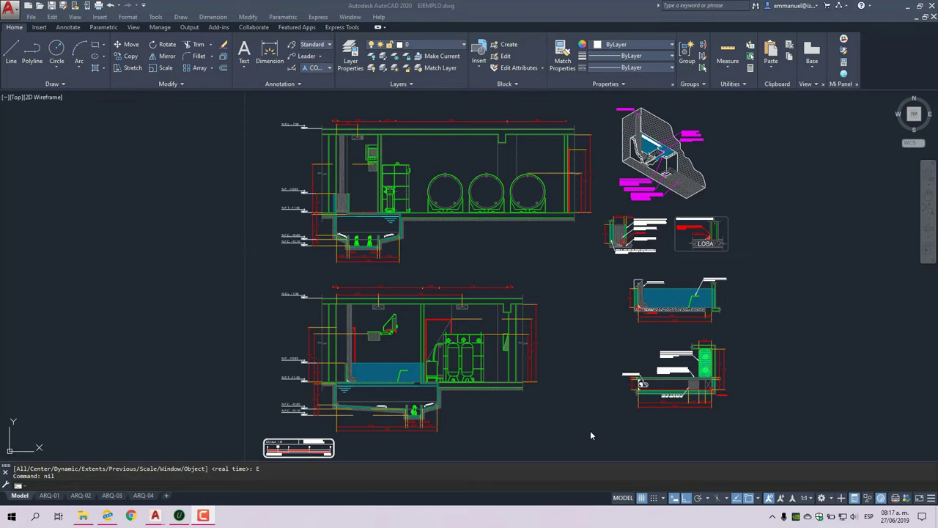
Zoom far out so the plans sit small, then window the empty upper-left area.
{"action": "left_click", "coordinate": [575, 334]}
{"action": "type", "text": "ZE"}
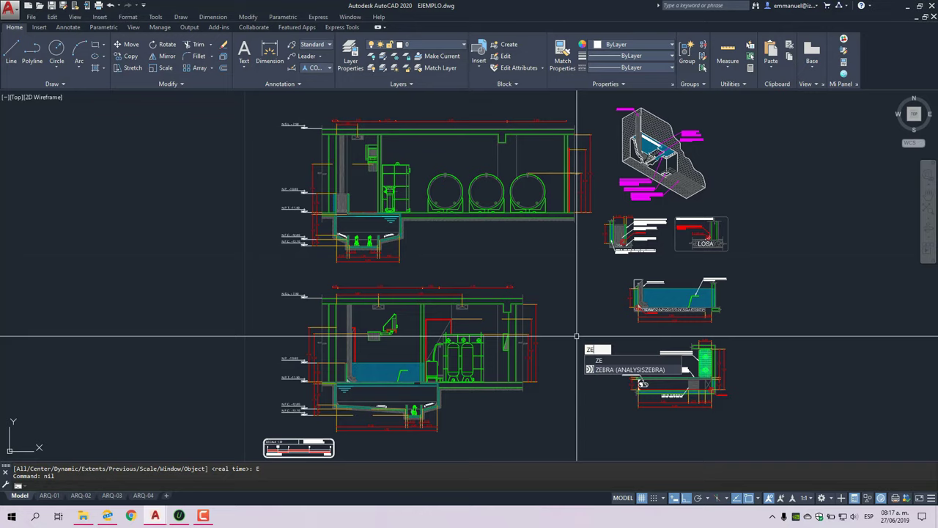
{"action": "scroll", "coordinate": [576, 336], "scroll_direction": "down", "scroll_amount": 4}
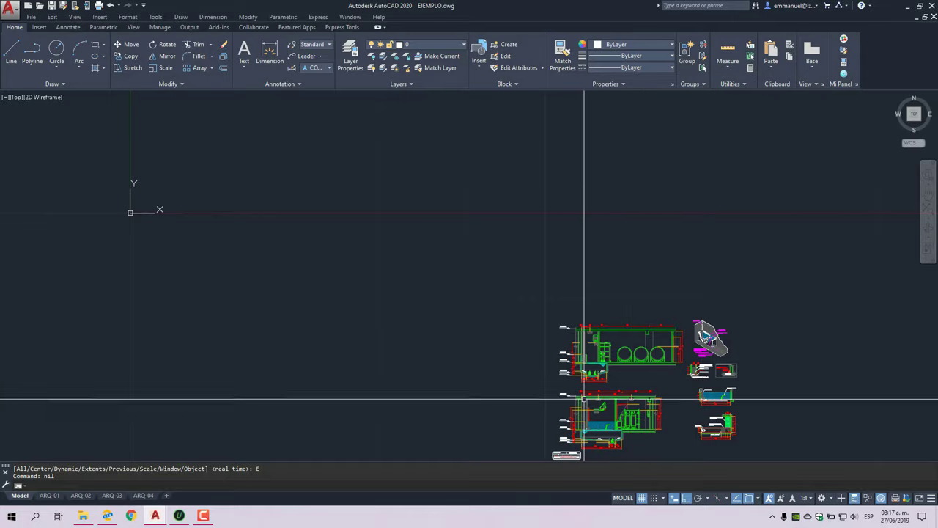
{"action": "scroll", "coordinate": [463, 402], "scroll_direction": "down", "scroll_amount": 2}
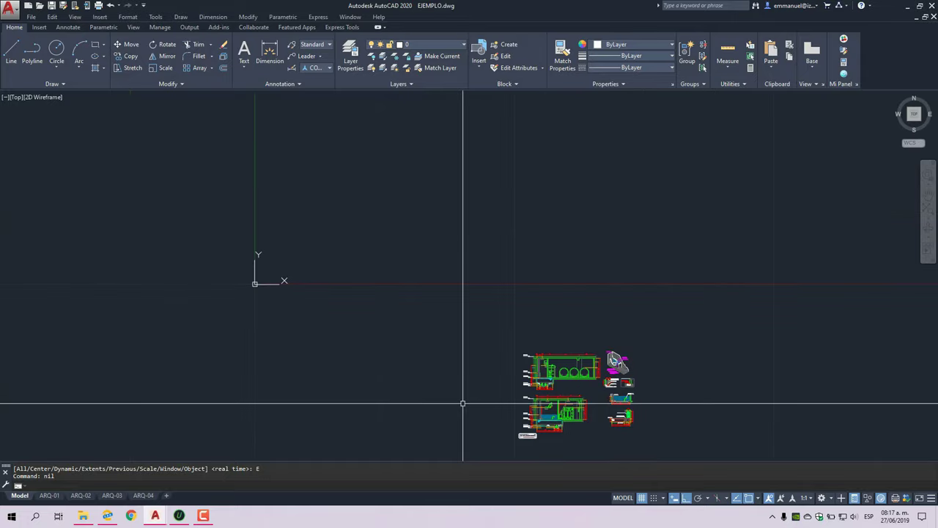
{"action": "left_click", "coordinate": [468, 366]}
{"action": "left_click", "coordinate": [147, 140]}
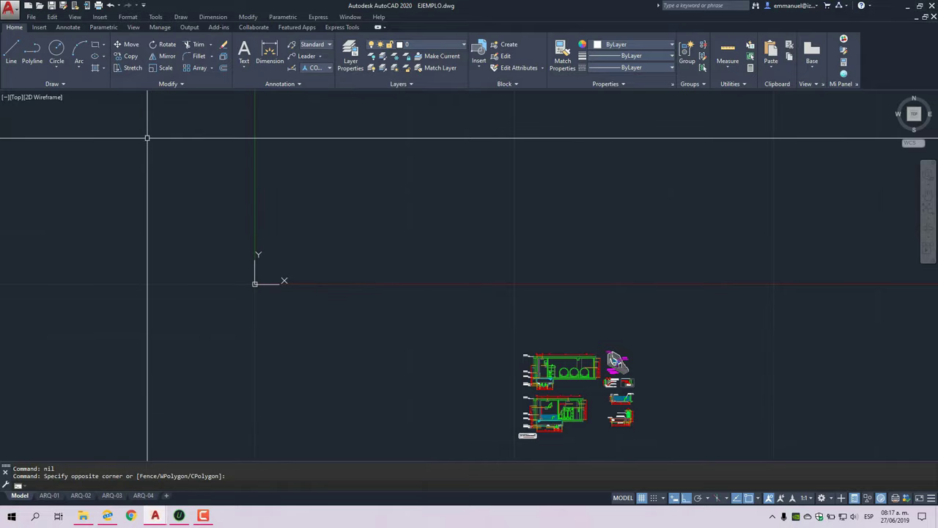
{"action": "left_click", "coordinate": [120, 128]}
{"action": "left_click", "coordinate": [486, 354]}
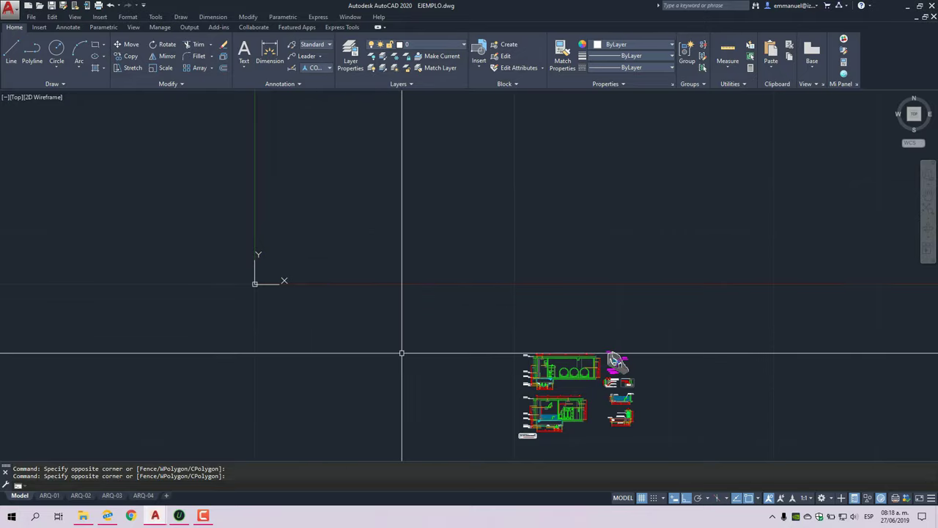
{"action": "left_click", "coordinate": [468, 379]}
{"action": "left_click", "coordinate": [150, 145]}
{"action": "left_click", "coordinate": [98, 134]}
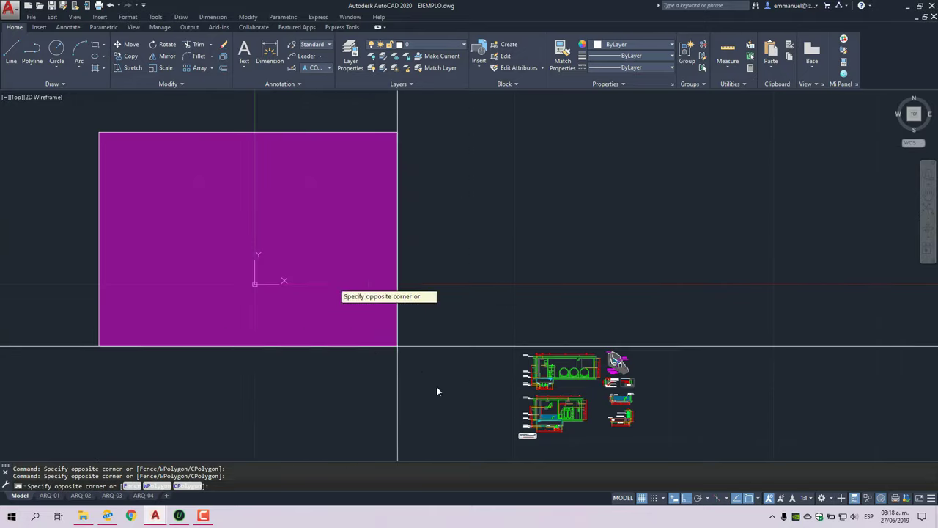
{"action": "left_click", "coordinate": [472, 414]}
{"action": "left_click", "coordinate": [473, 414]}
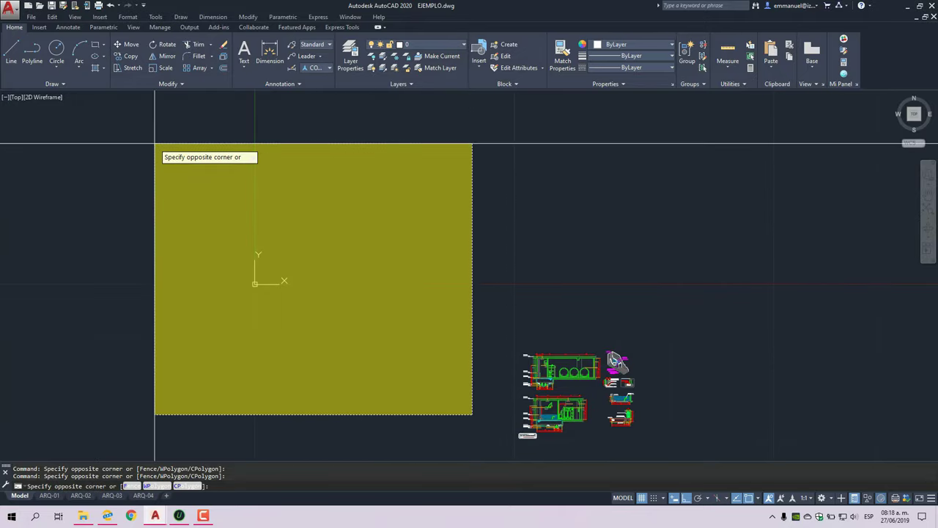
{"action": "left_click", "coordinate": [154, 143]}
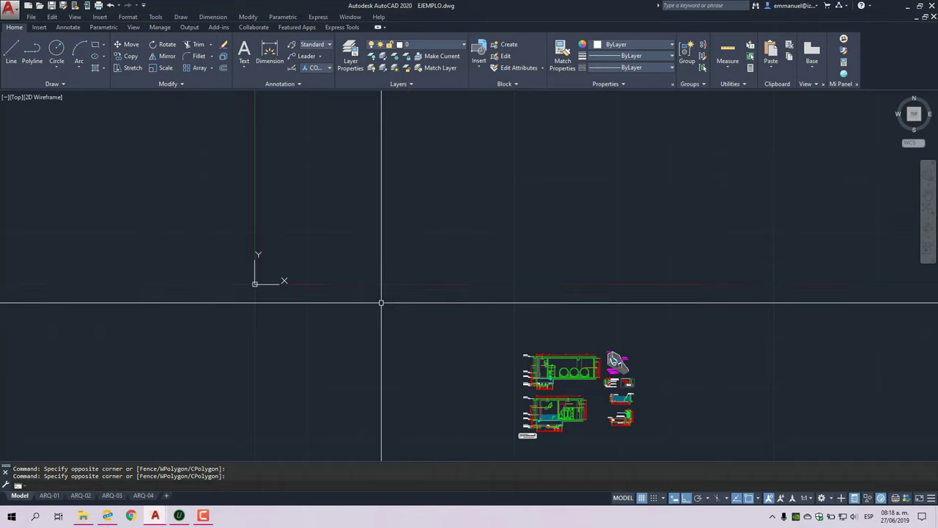
Run QSELECT with object type Multiple and operator Select All to select all 99 objects.
{"action": "type", "text": "q"}
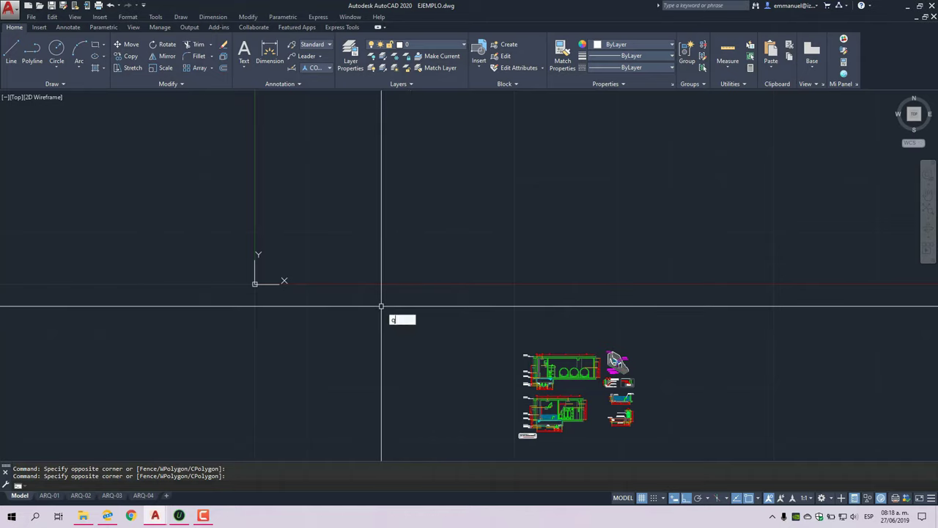
{"action": "type", "text": "se"}
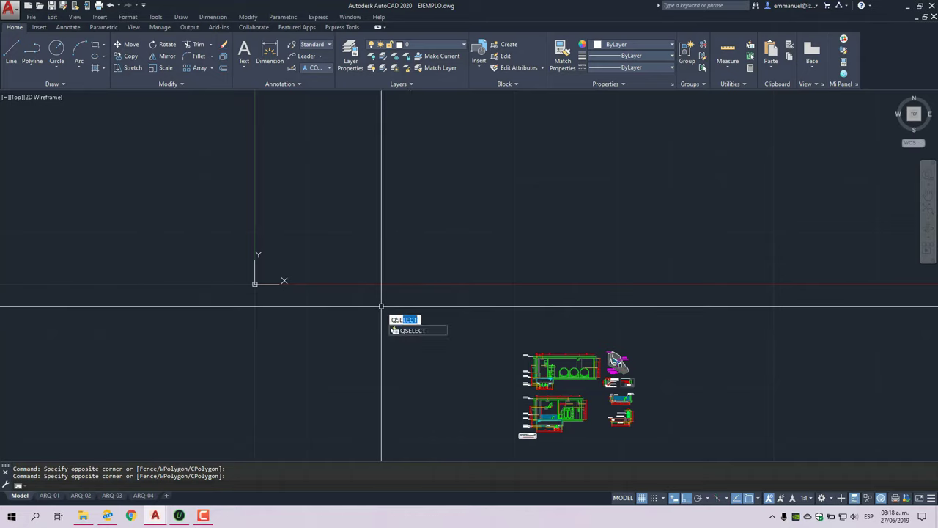
{"action": "key", "text": "Return"}
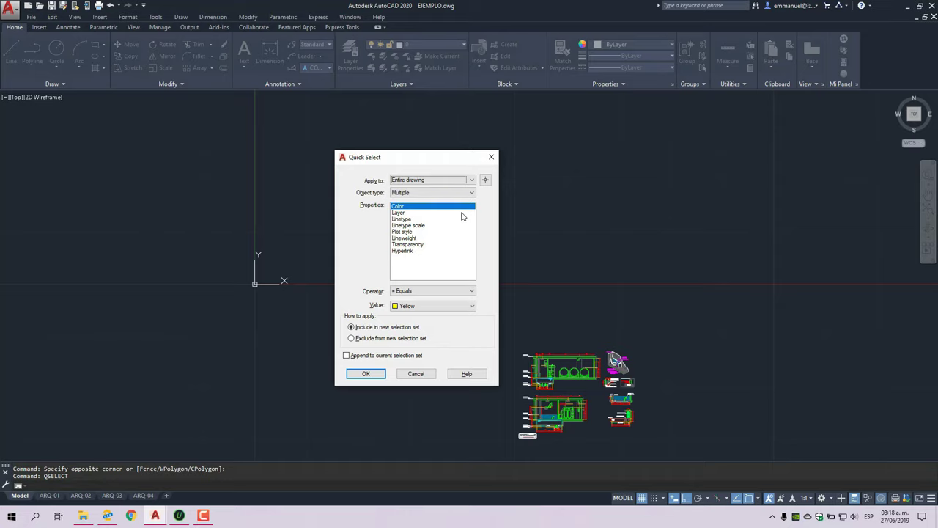
{"action": "left_click", "coordinate": [462, 193]}
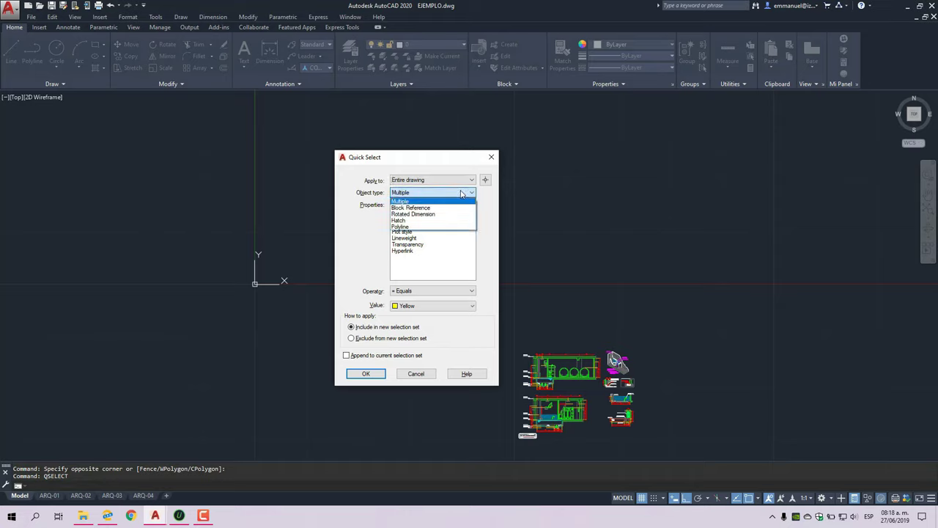
{"action": "left_click", "coordinate": [462, 193]}
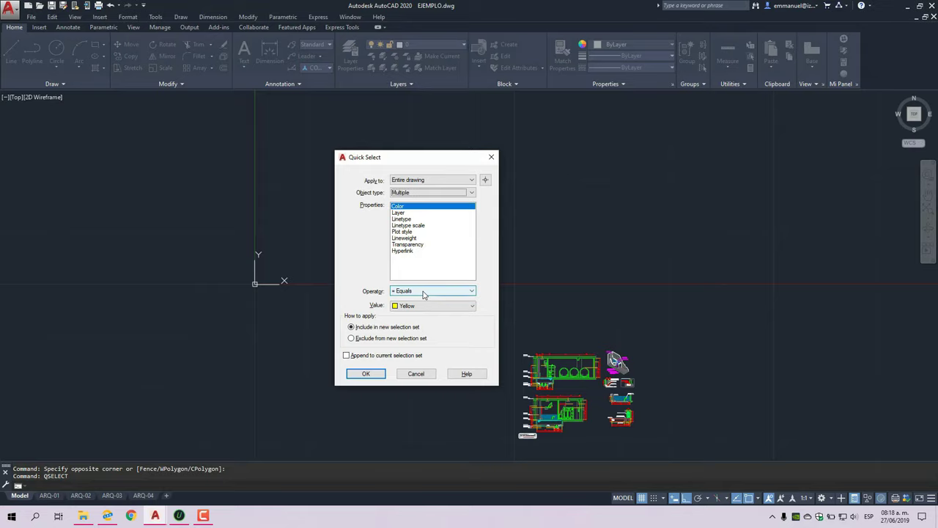
{"action": "left_click", "coordinate": [423, 293]}
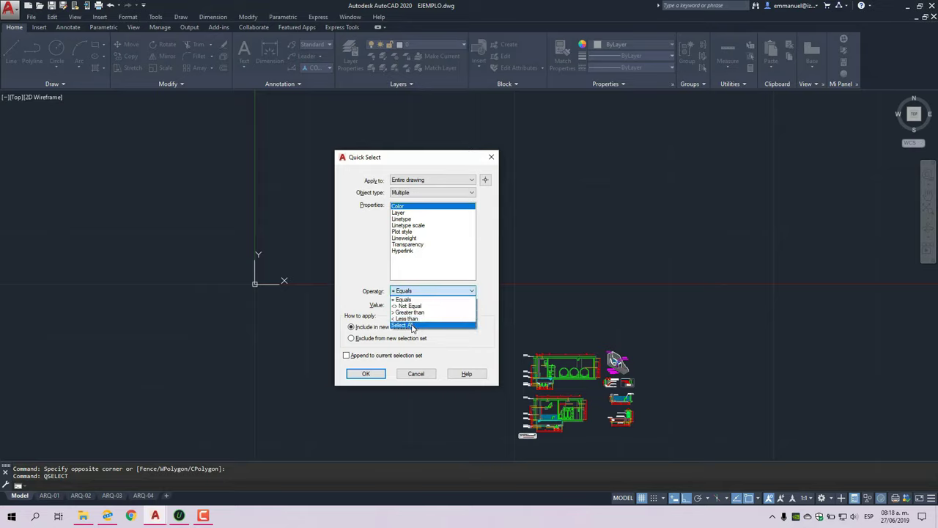
{"action": "left_click", "coordinate": [413, 326]}
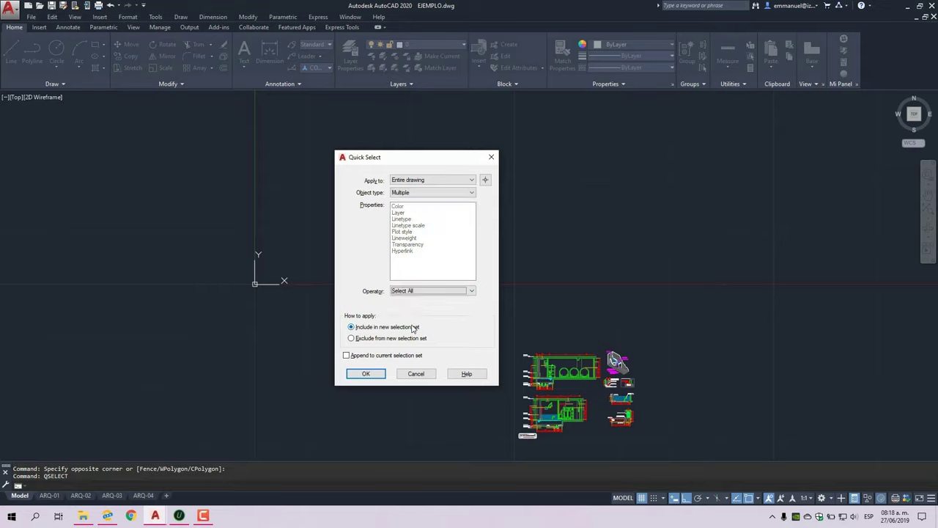
{"action": "left_click", "coordinate": [365, 374]}
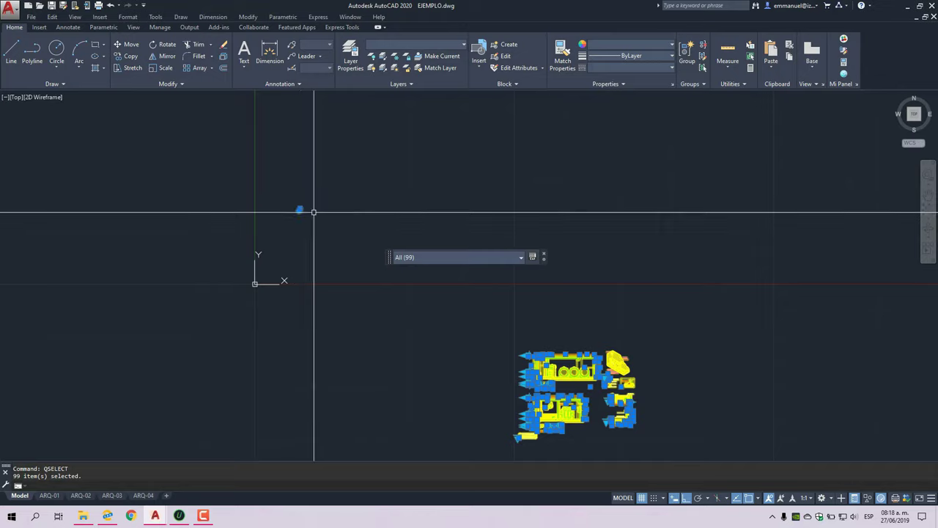
Zoom in toward the isolated stray grip away from the plans, then zoom back out.
{"action": "scroll", "coordinate": [299, 210], "scroll_direction": "up", "scroll_amount": 5}
{"action": "scroll", "coordinate": [283, 195], "scroll_direction": "up", "scroll_amount": 2}
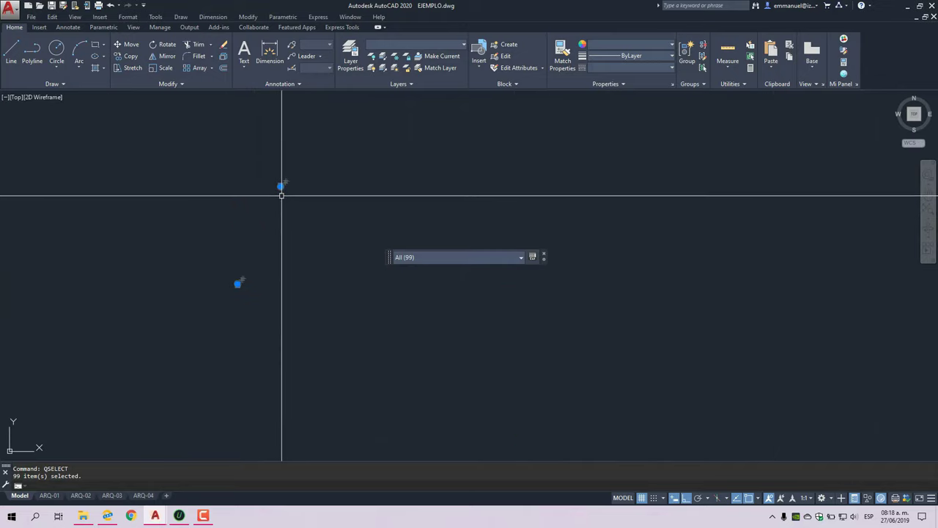
{"action": "scroll", "coordinate": [282, 195], "scroll_direction": "down", "scroll_amount": 3}
{"action": "scroll", "coordinate": [281, 192], "scroll_direction": "up", "scroll_amount": 2}
{"action": "scroll", "coordinate": [276, 192], "scroll_direction": "down", "scroll_amount": 2}
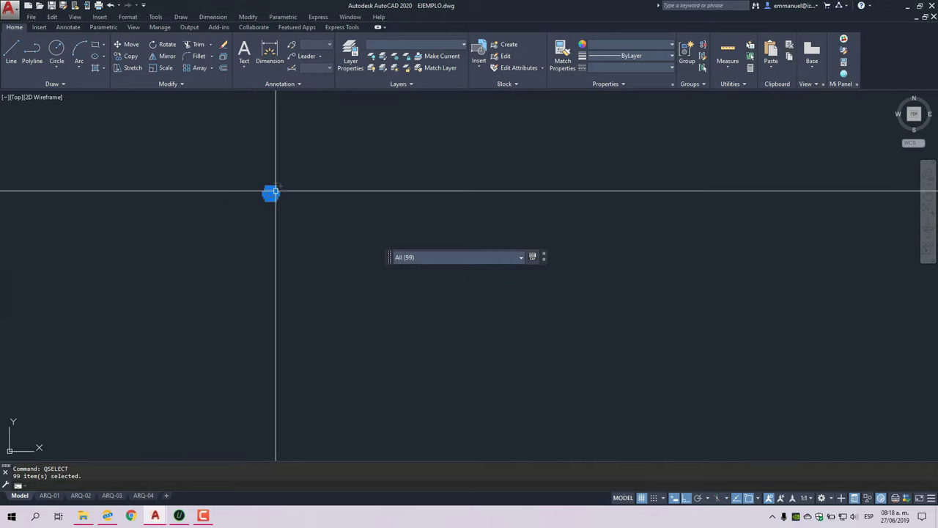
{"action": "scroll", "coordinate": [277, 194], "scroll_direction": "down", "scroll_amount": 2}
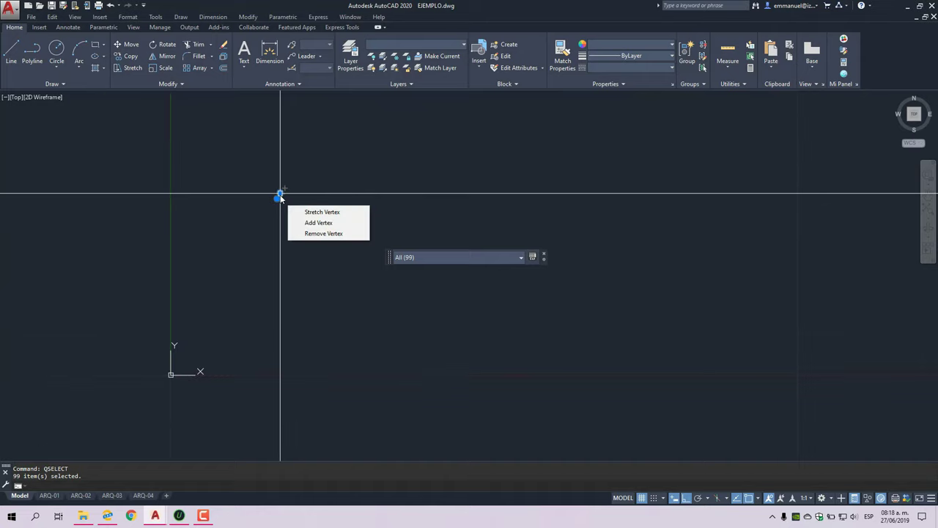
{"action": "scroll", "coordinate": [325, 266], "scroll_direction": "down", "scroll_amount": 4}
{"action": "scroll", "coordinate": [378, 340], "scroll_direction": "up", "scroll_amount": 3}
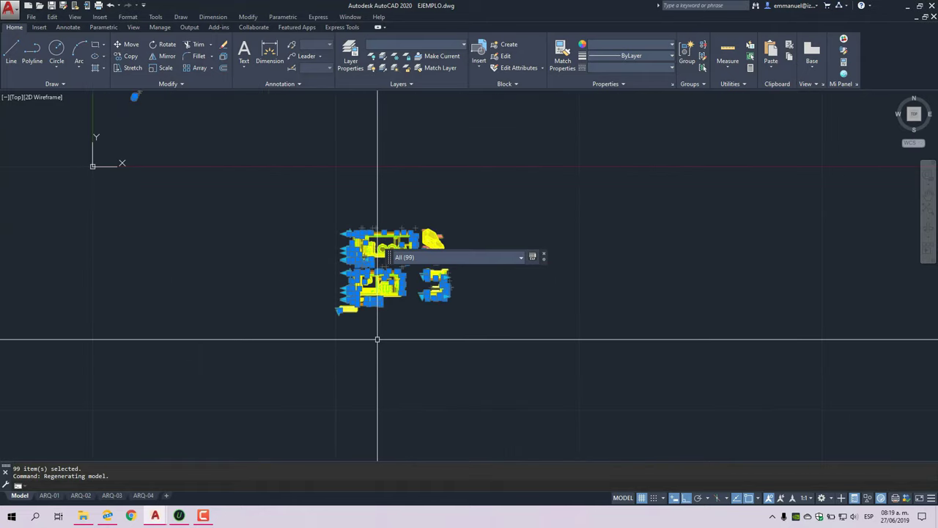
Window the plans out of the selection, leaving Hatch (2), and zoom toward the stray hatches.
{"action": "left_click", "coordinate": [298, 342]}
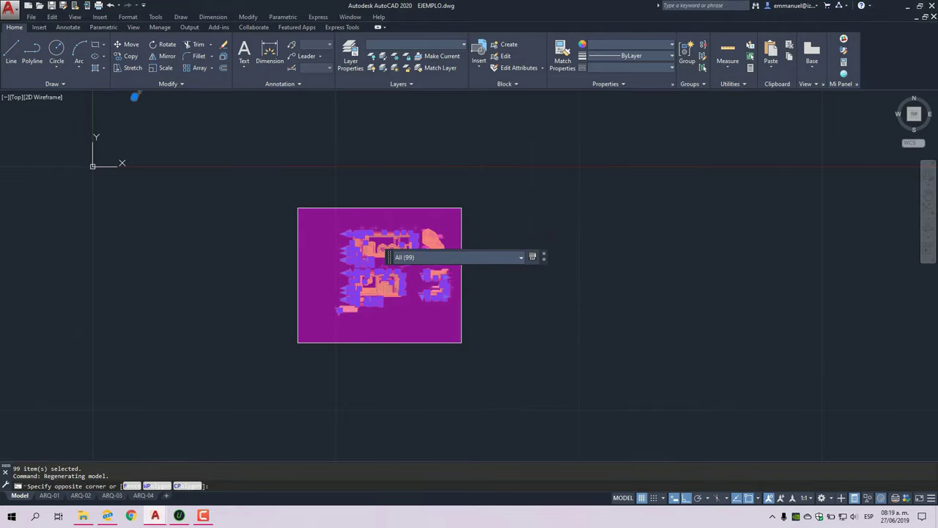
{"action": "left_click", "coordinate": [459, 211]}
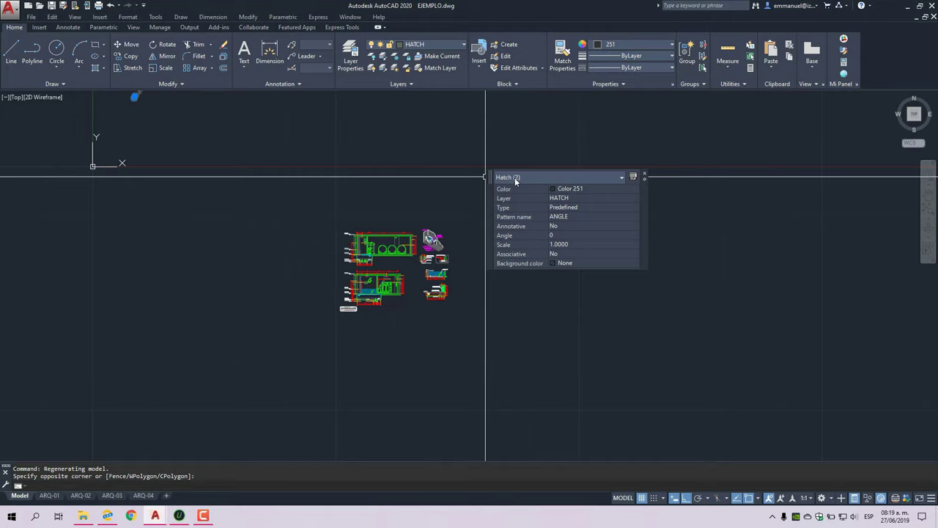
{"action": "scroll", "coordinate": [300, 220], "scroll_direction": "down", "scroll_amount": 3}
{"action": "scroll", "coordinate": [301, 158], "scroll_direction": "up", "scroll_amount": 3}
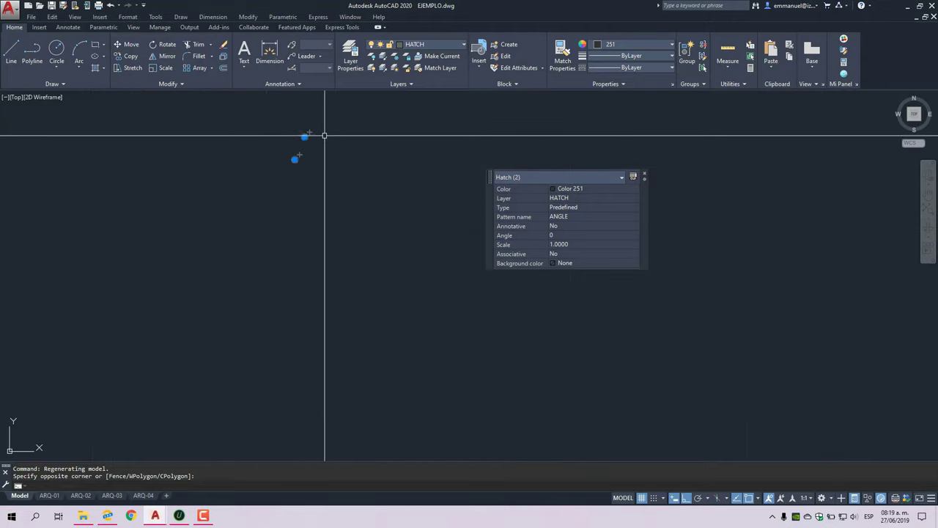
{"action": "scroll", "coordinate": [257, 154], "scroll_direction": "down", "scroll_amount": 2}
{"action": "scroll", "coordinate": [282, 166], "scroll_direction": "up", "scroll_amount": 3}
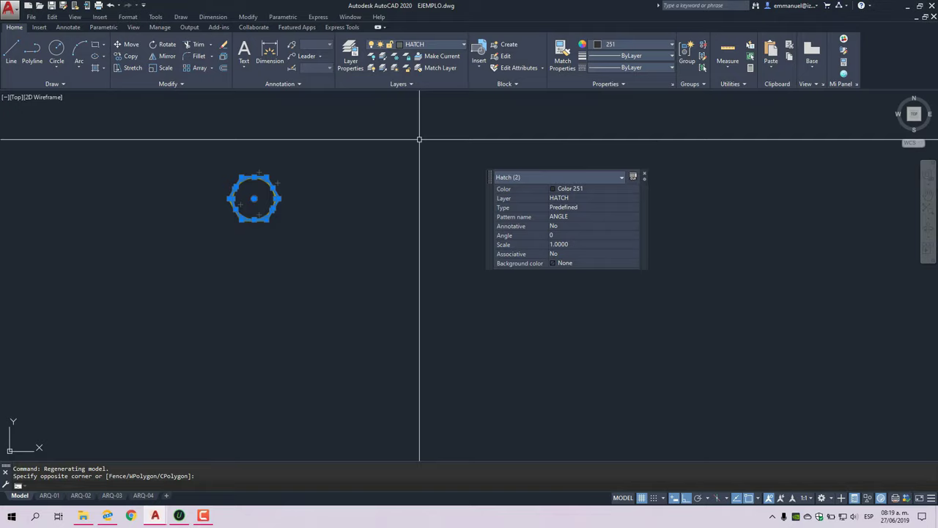
{"action": "scroll", "coordinate": [348, 139], "scroll_direction": "down", "scroll_amount": 3}
{"action": "scroll", "coordinate": [318, 168], "scroll_direction": "down", "scroll_amount": 5}
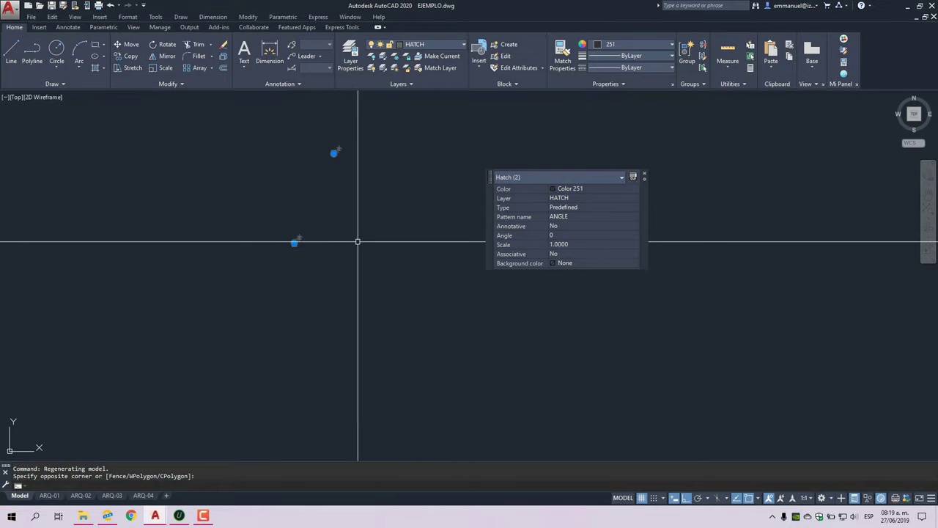
{"action": "scroll", "coordinate": [268, 193], "scroll_direction": "down", "scroll_amount": 5}
{"action": "scroll", "coordinate": [290, 214], "scroll_direction": "down", "scroll_amount": 3}
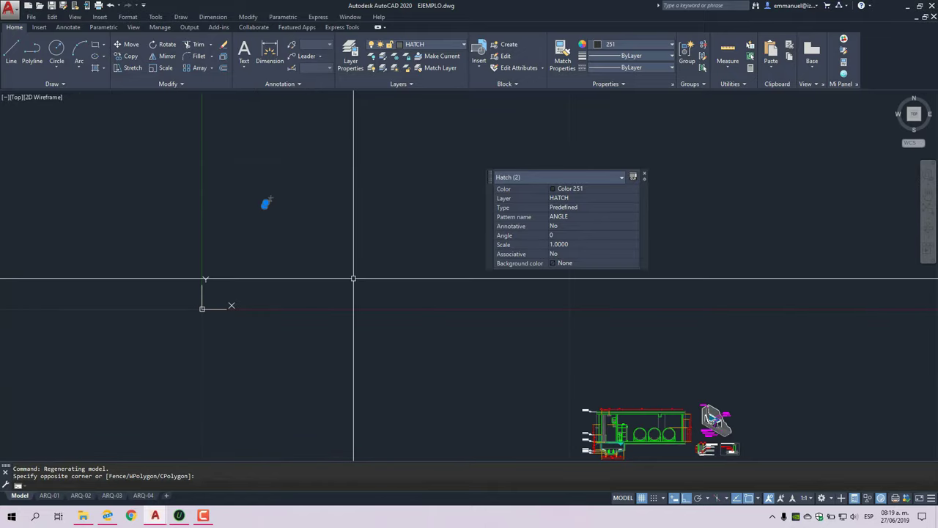
{"action": "type", "text": "E"}
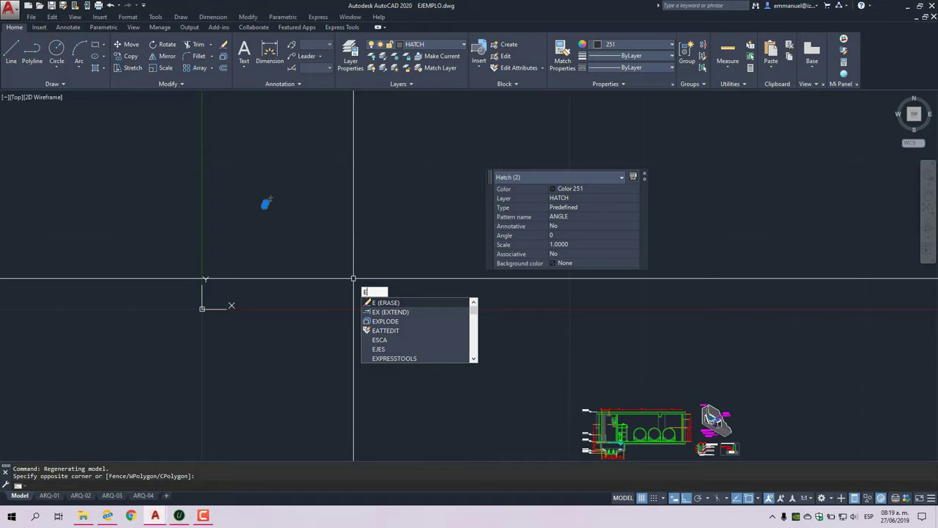
{"action": "key", "text": "Return"}
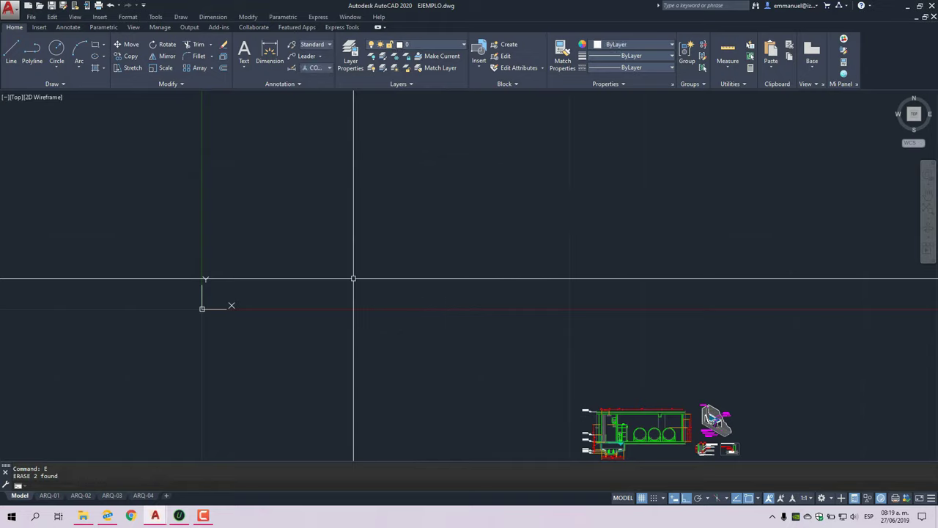
{"action": "type", "text": "ze"}
{"action": "key", "text": "Return"}
{"action": "type", "text": "e"}
{"action": "key", "text": "Return"}
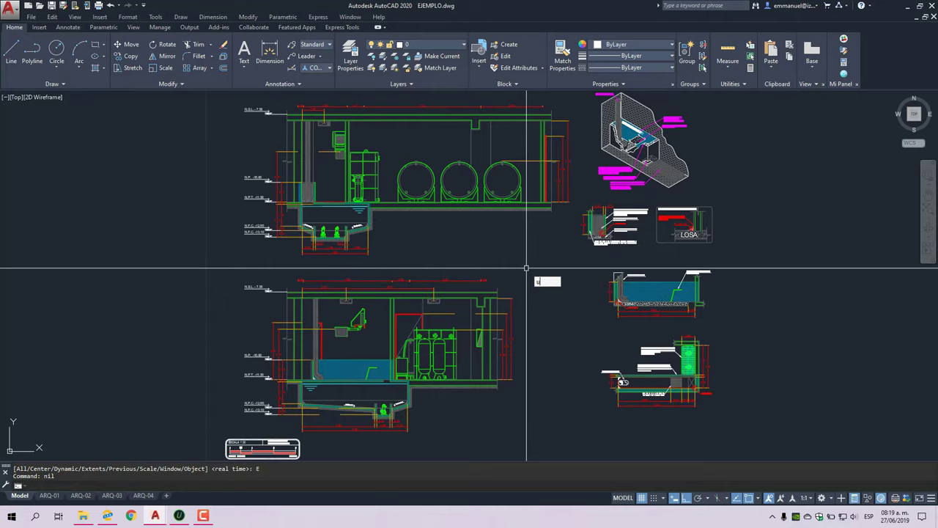
{"action": "right_click", "coordinate": [527, 269]}
{"action": "key", "text": "u"}
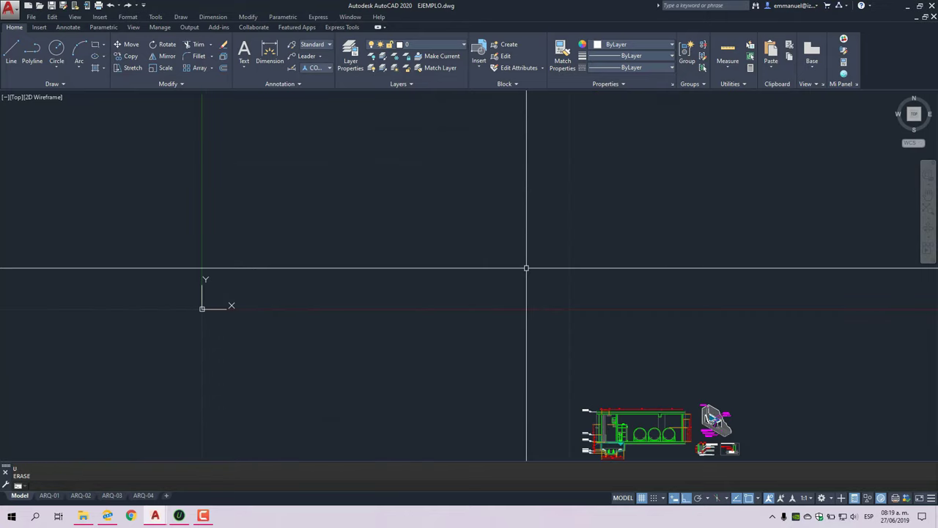
Undo QSELECT, SELECT ALL, then window-remove the main drawing so only the two hatches remain.
{"action": "key", "text": "Return"}
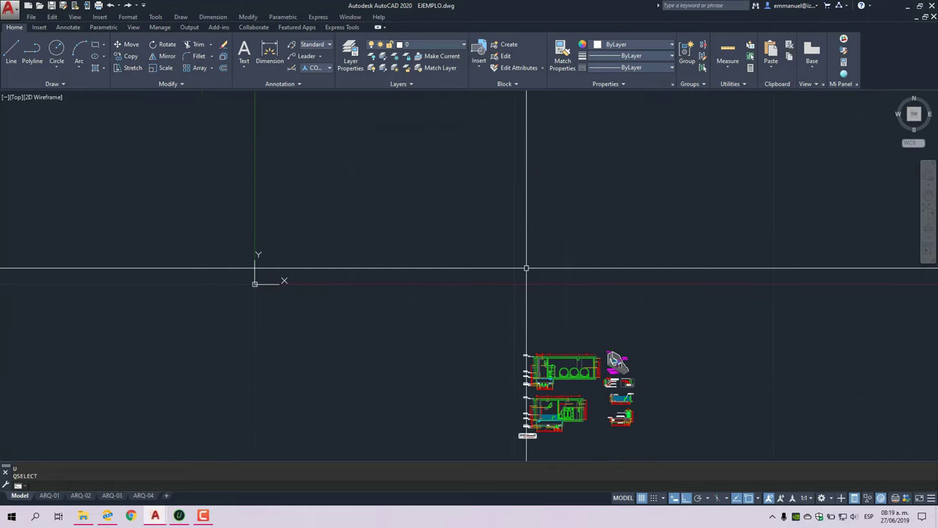
{"action": "type", "text": "SE"}
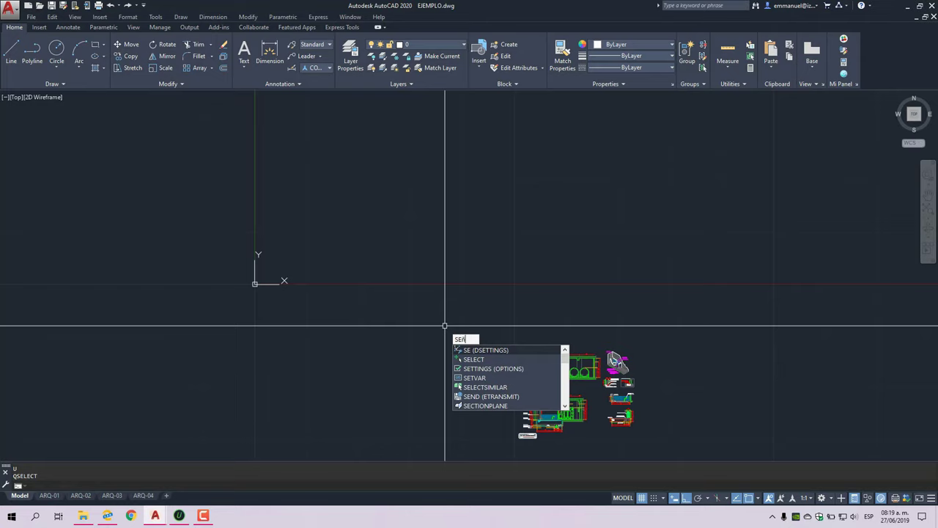
{"action": "type", "text": "LEx"}
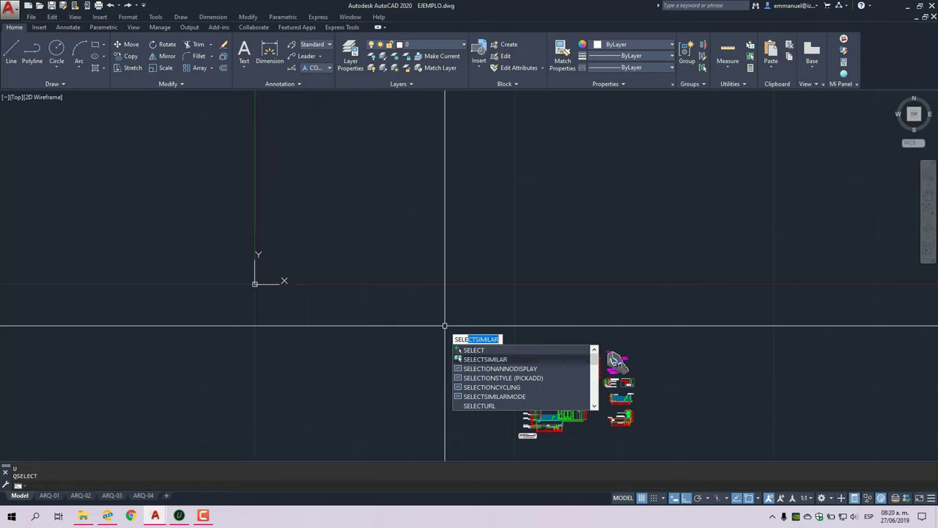
{"action": "key", "text": "Return"}
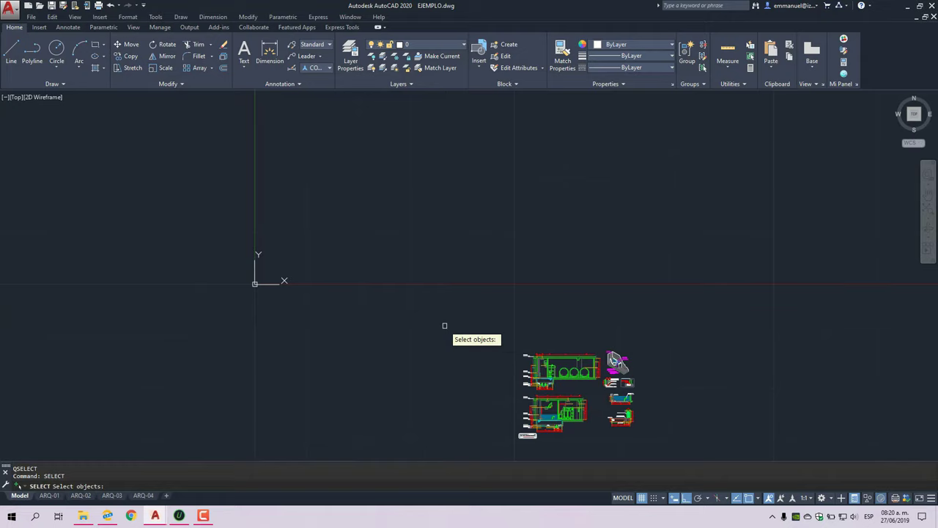
{"action": "type", "text": "all"}
{"action": "key", "text": "Return"}
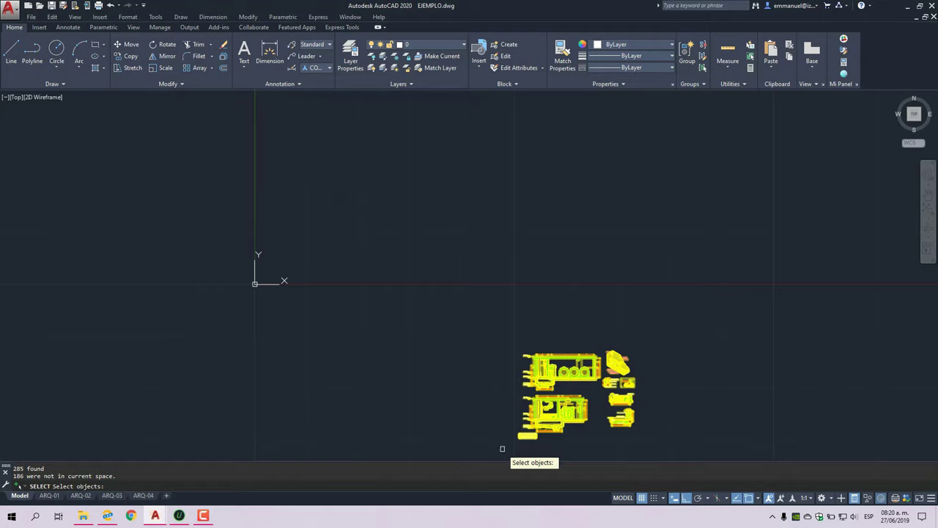
{"action": "left_click", "coordinate": [501, 449]}
{"action": "left_click", "coordinate": [660, 331], "text": "shift"}
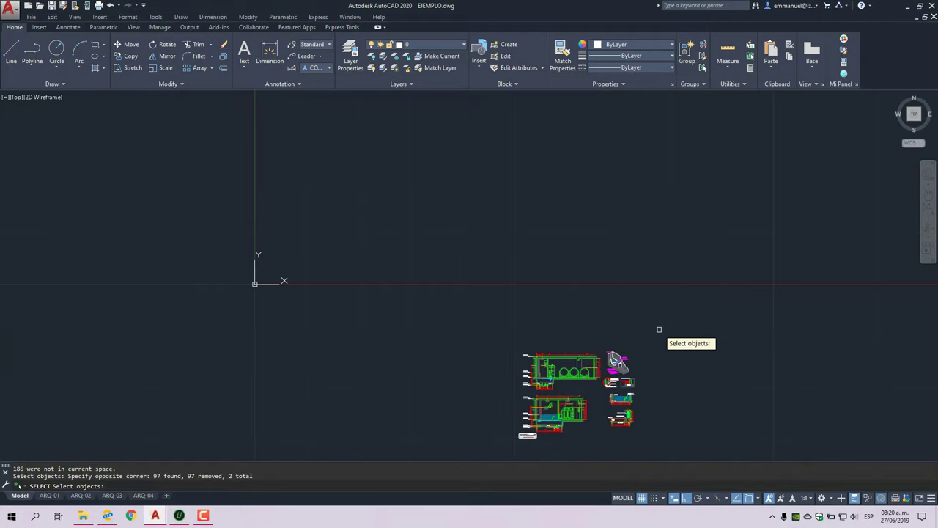
{"action": "key", "text": "Return"}
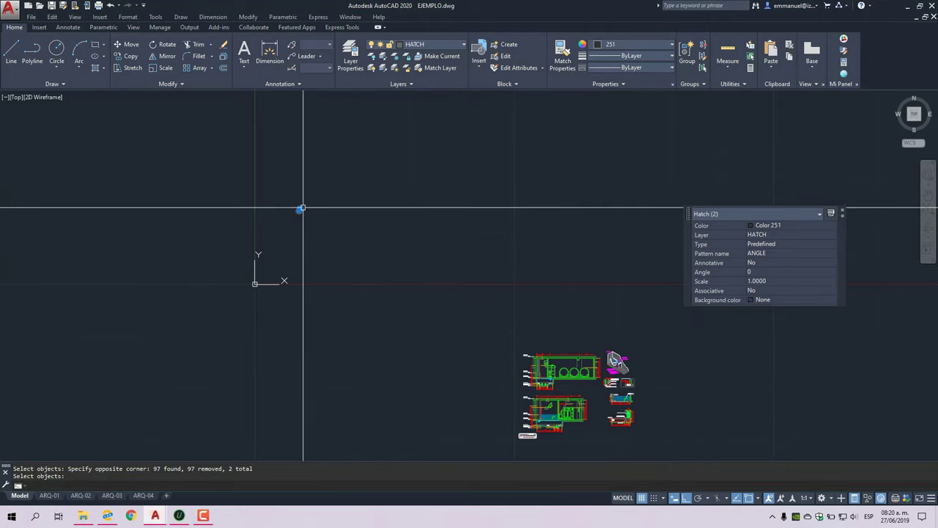
Erase the two stray hatch objects with E.
{"action": "scroll", "coordinate": [293, 211], "scroll_direction": "up", "scroll_amount": 5}
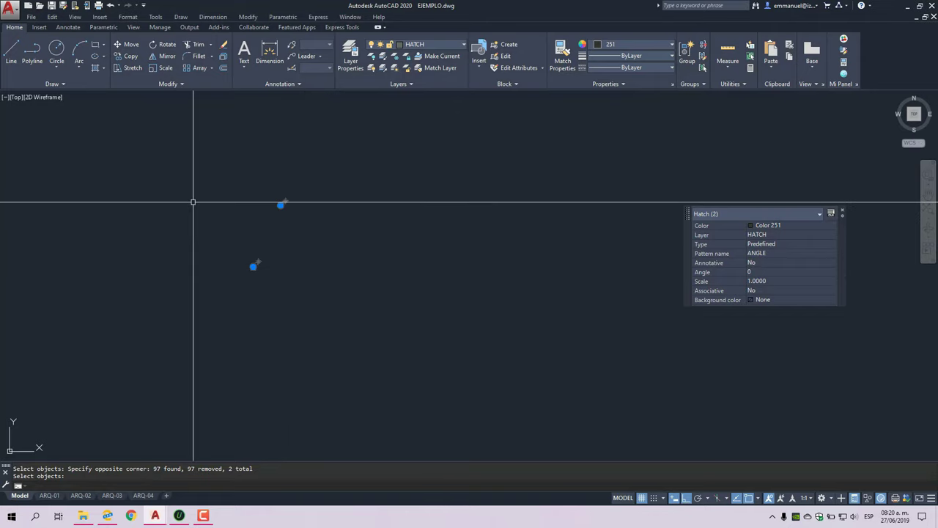
{"action": "scroll", "coordinate": [190, 203], "scroll_direction": "down", "scroll_amount": 2}
{"action": "scroll", "coordinate": [190, 205], "scroll_direction": "down", "scroll_amount": 3}
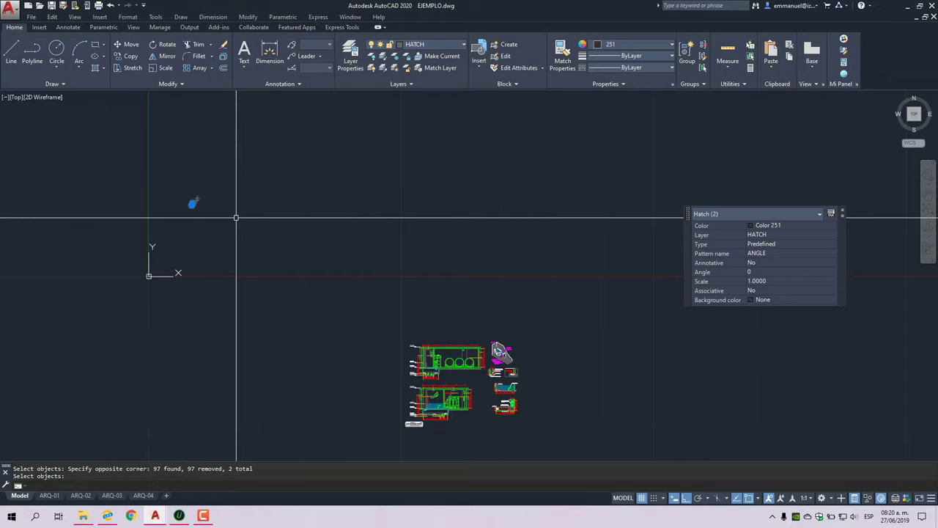
{"action": "type", "text": "E"}
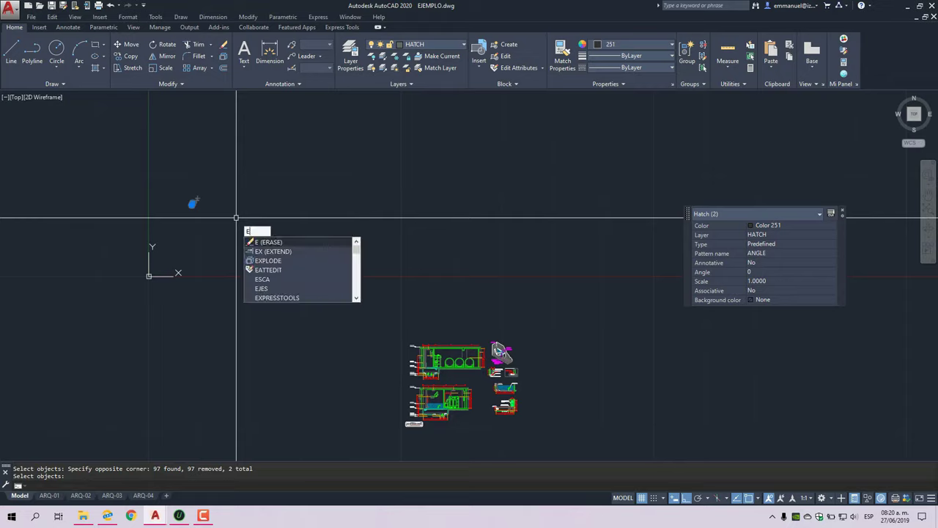
{"action": "key", "text": "Return"}
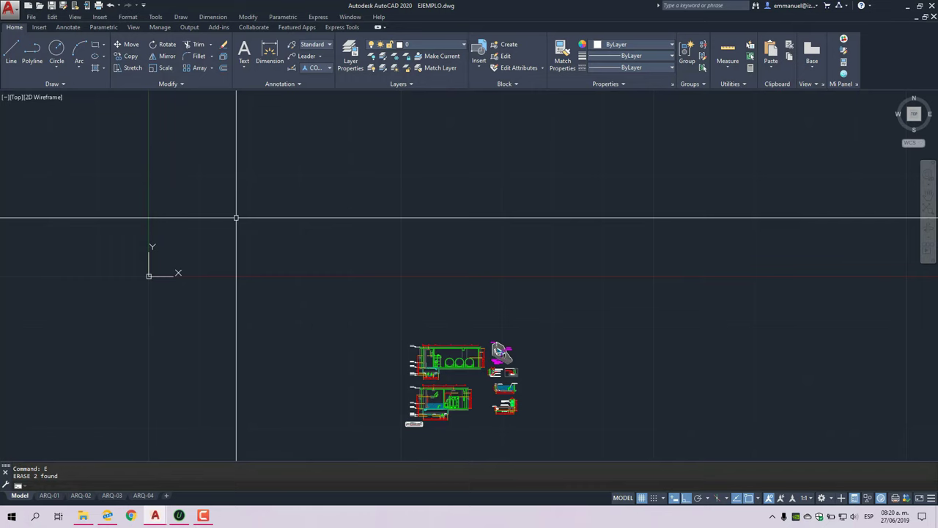
Zoom to the drawing extents with Z and E.
{"action": "type", "text": "z"}
{"action": "key", "text": "Return"}
{"action": "type", "text": "e"}
{"action": "key", "text": "Return"}
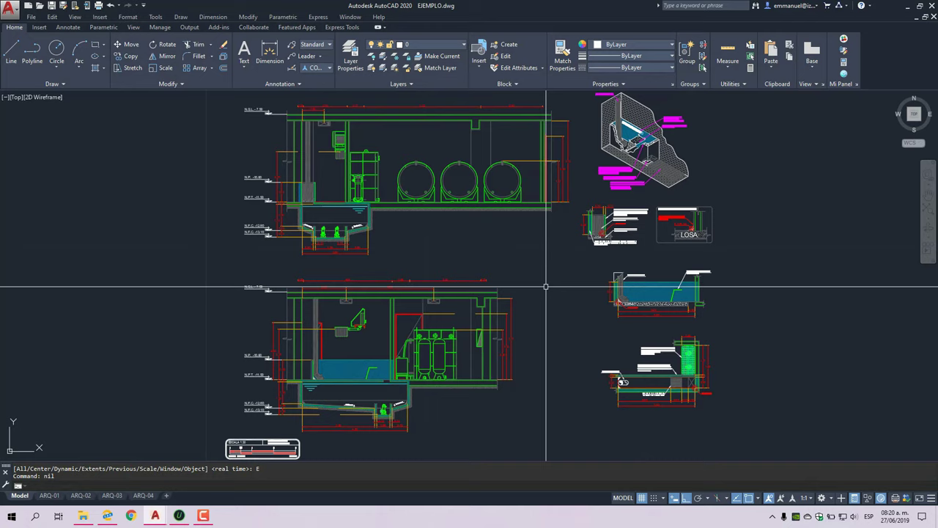
Run PU and Purge All four times, confirming all checked items each round, then close.
{"action": "type", "text": "PU"}
{"action": "key", "text": "Return"}
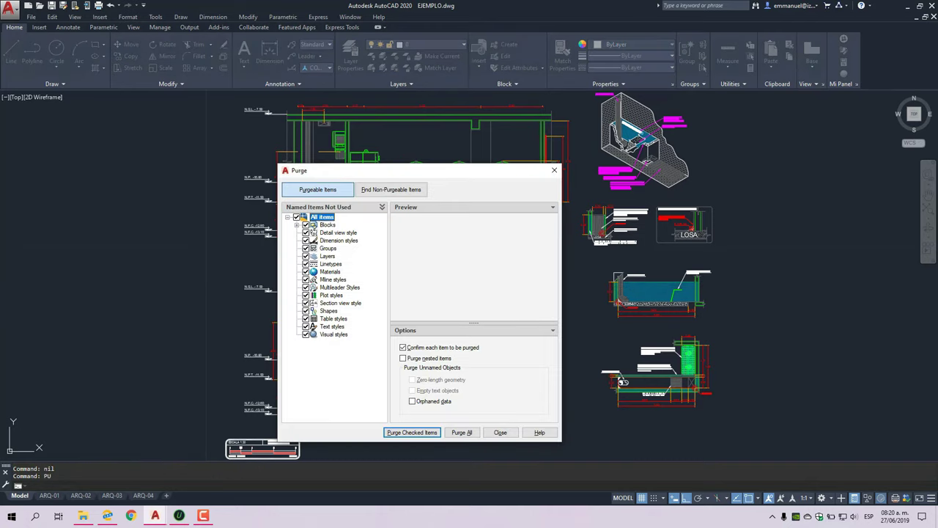
{"action": "left_click", "coordinate": [465, 434]}
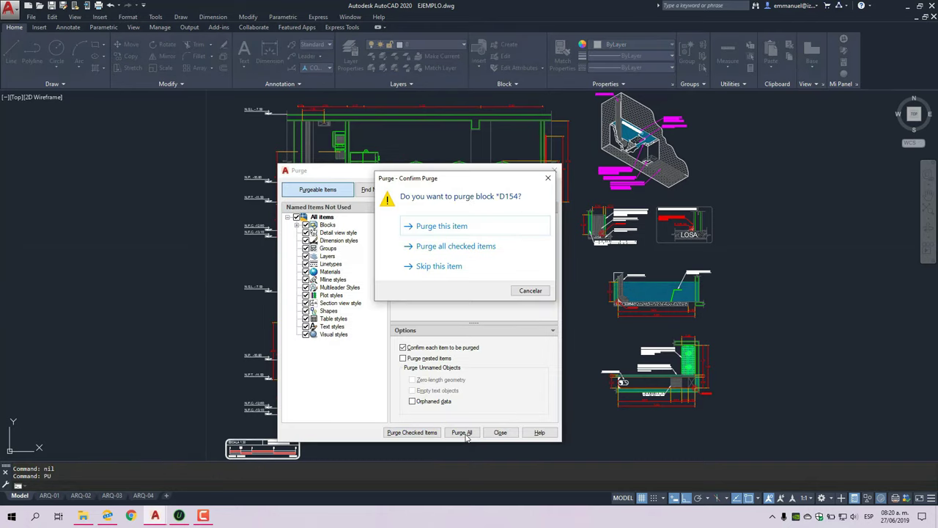
{"action": "left_click", "coordinate": [460, 246]}
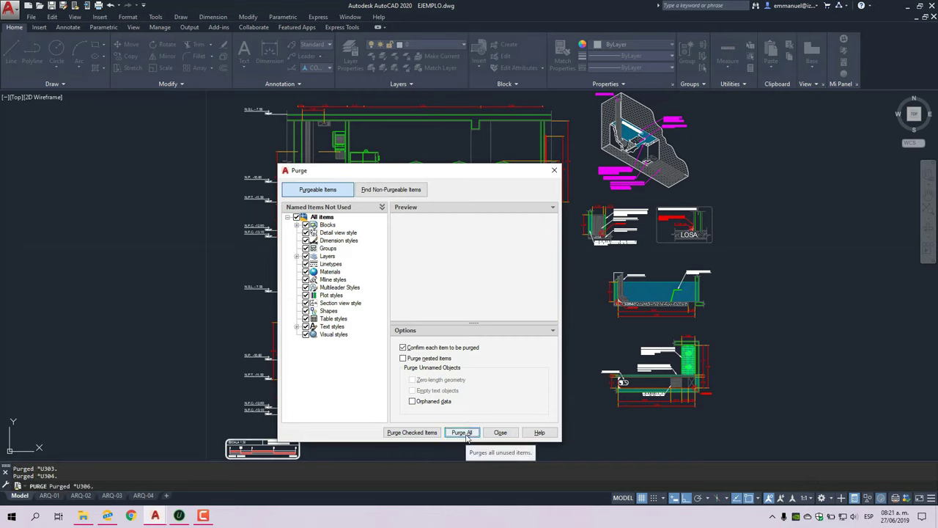
{"action": "left_click", "coordinate": [464, 434]}
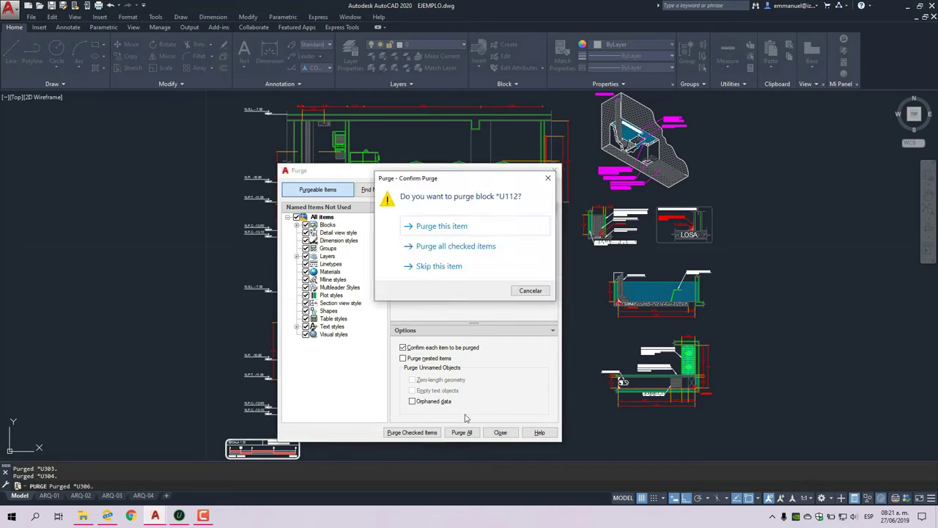
{"action": "left_click", "coordinate": [459, 253]}
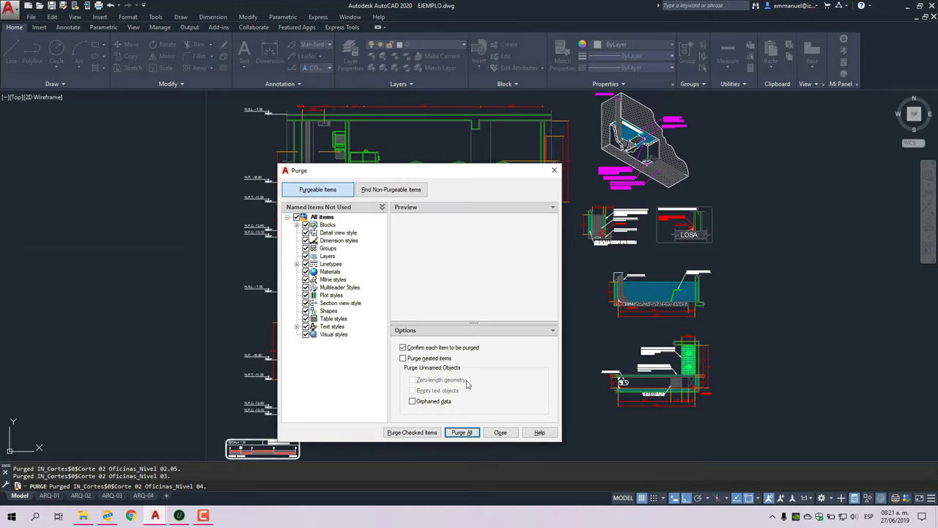
{"action": "left_click", "coordinate": [463, 433]}
{"action": "left_click", "coordinate": [467, 252]}
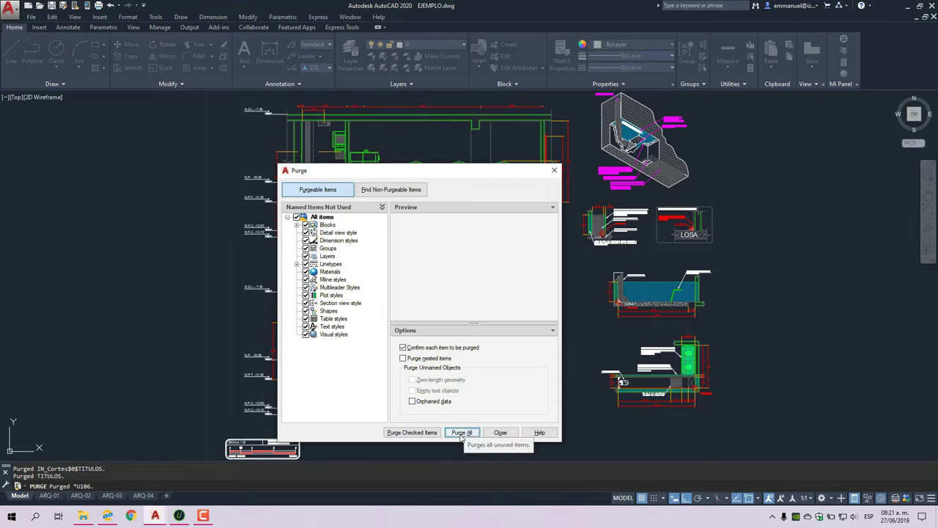
{"action": "left_click", "coordinate": [462, 432]}
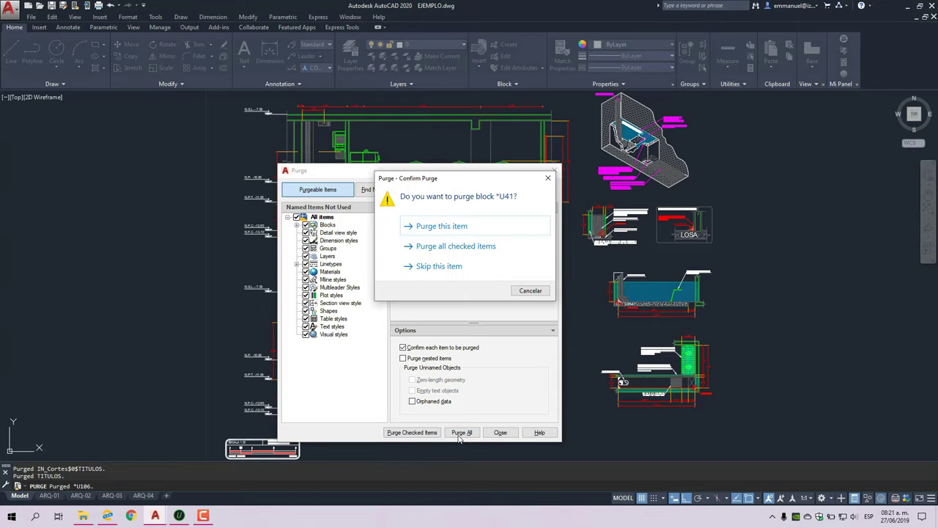
{"action": "left_click", "coordinate": [464, 250]}
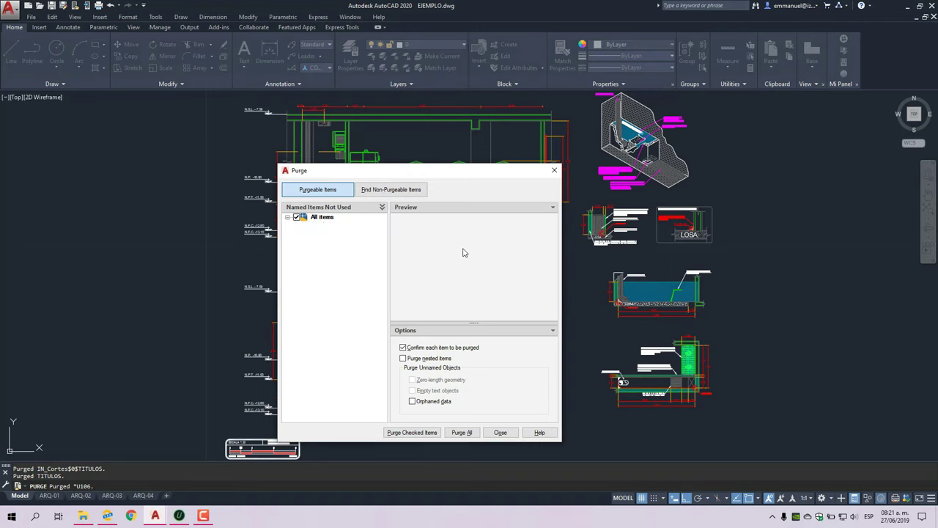
{"action": "left_click", "coordinate": [500, 433]}
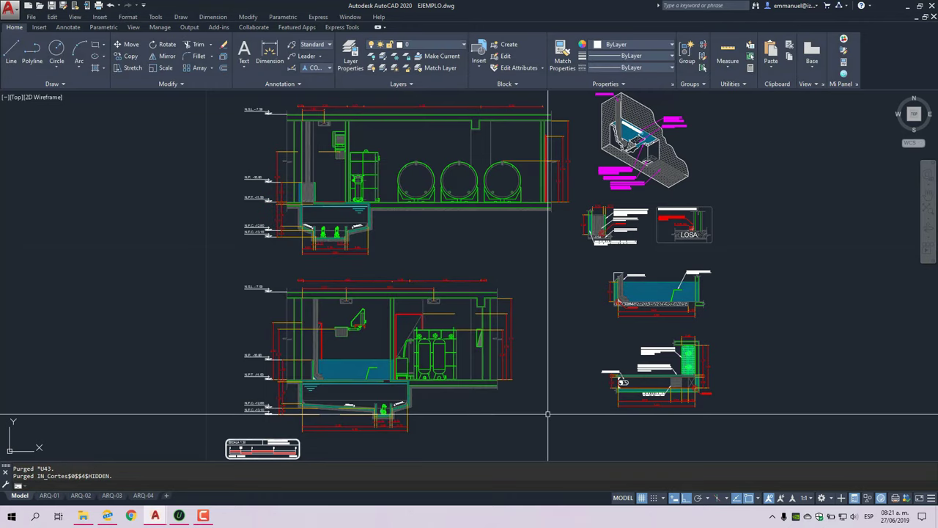